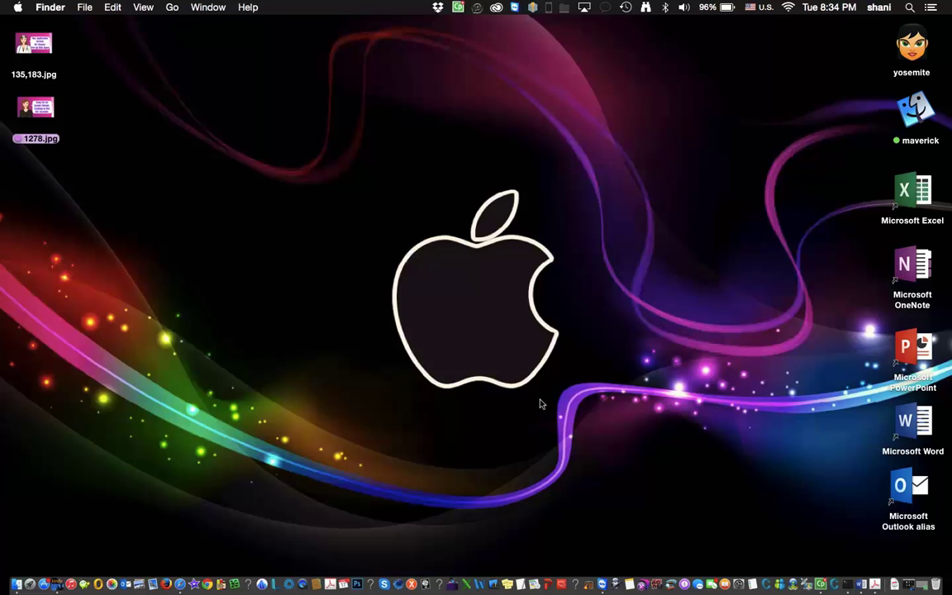
- Open the Users & Groups pane in System Preferences
left_click(17, 7)
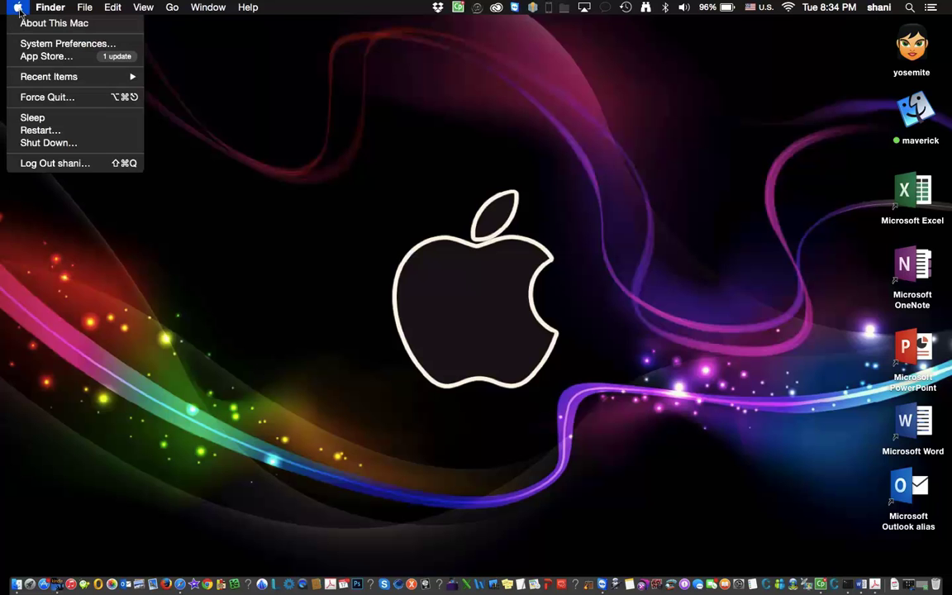
left_click(31, 42)
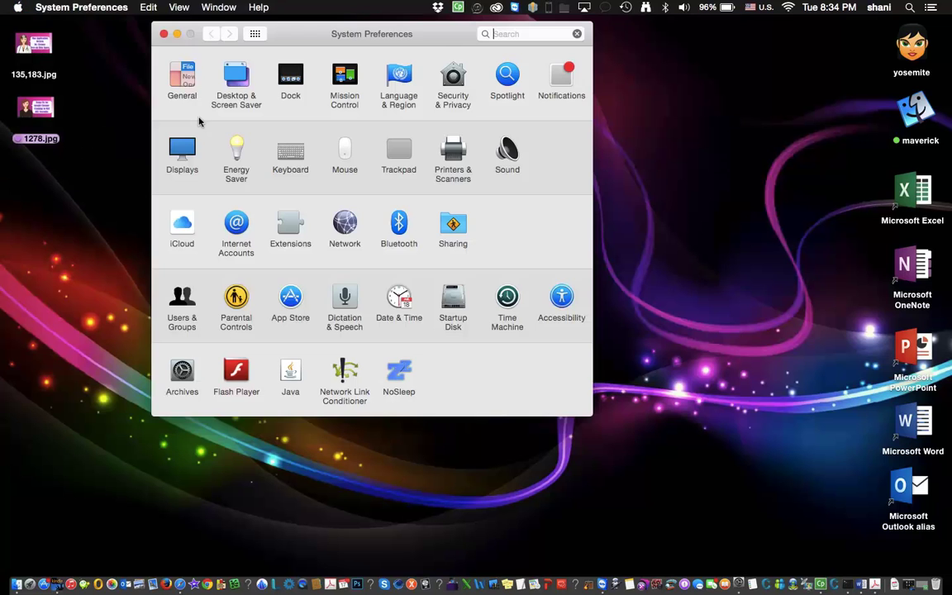
left_click(182, 302)
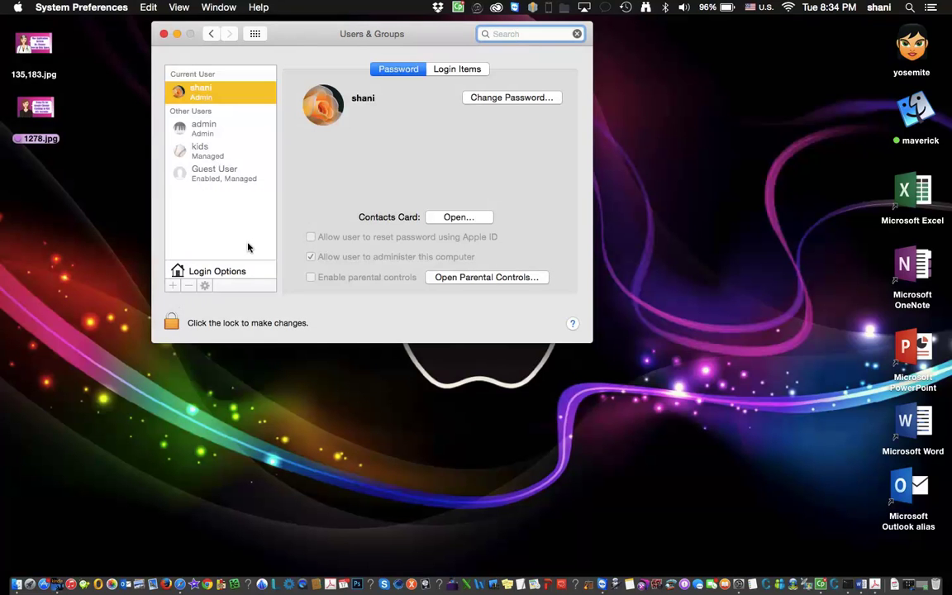
- Unlock the Users & Groups settings with the admin password
left_click(171, 323)
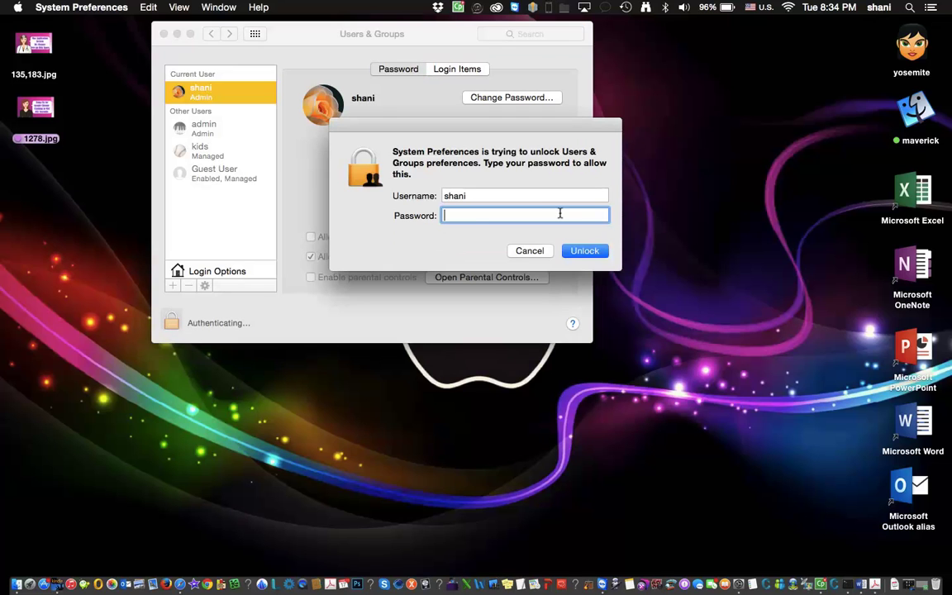
type("••••••••")
key("BackSpace")
key("BackSpace")
key("BackSpace")
key("BackSpace")
key("BackSpace")
key("BackSpace")
key("BackSpace")
key("BackSpace")
type("••••••••")
key("Return")
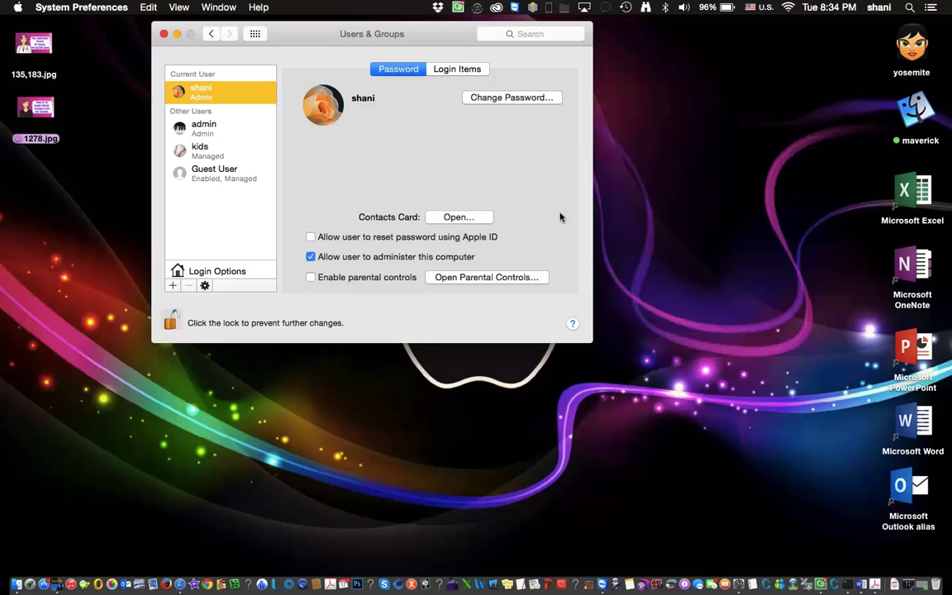
- Start a new Administrator account and enter the user's full name
left_click(171, 286)
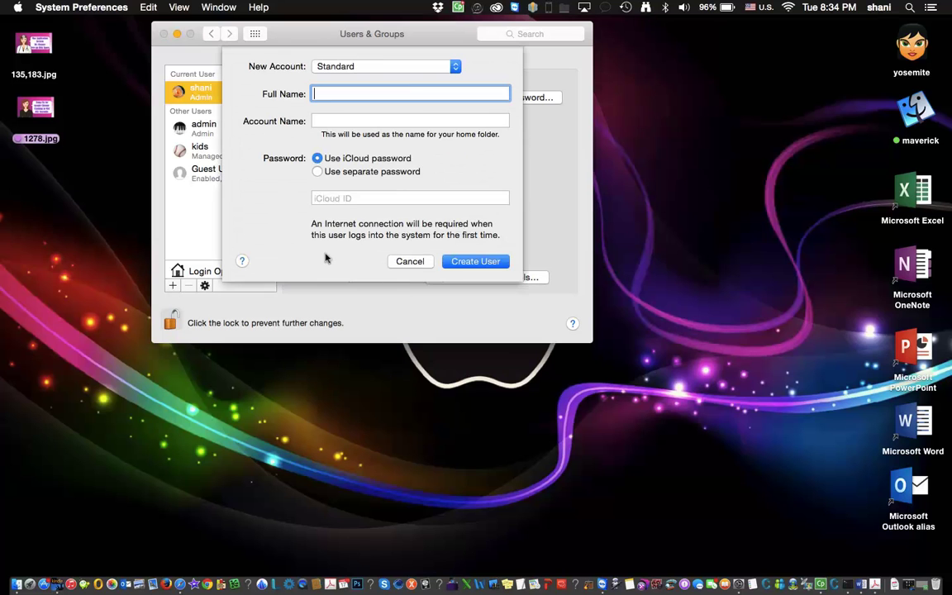
left_click(382, 66)
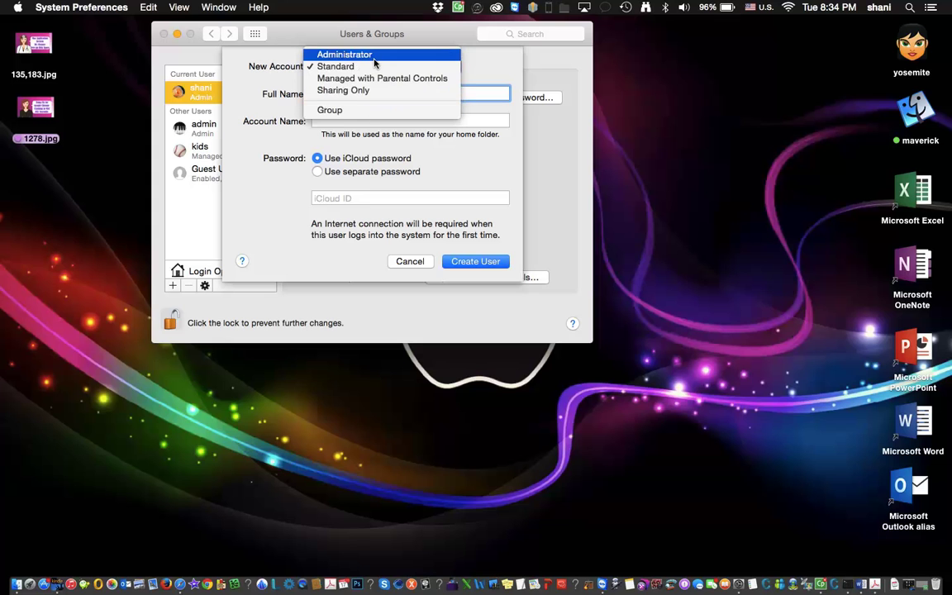
left_click(374, 57)
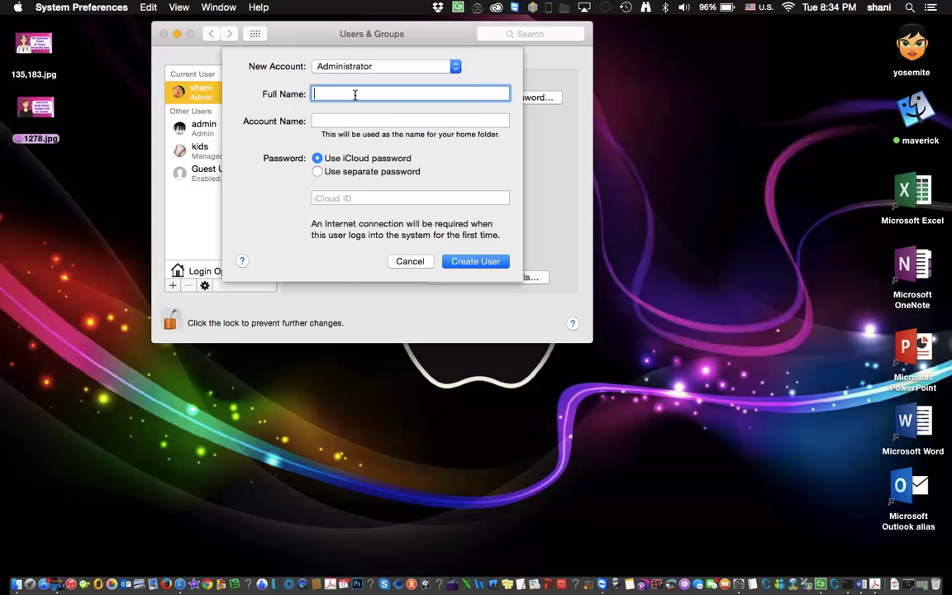
type("shanijaf")
key("Tab")
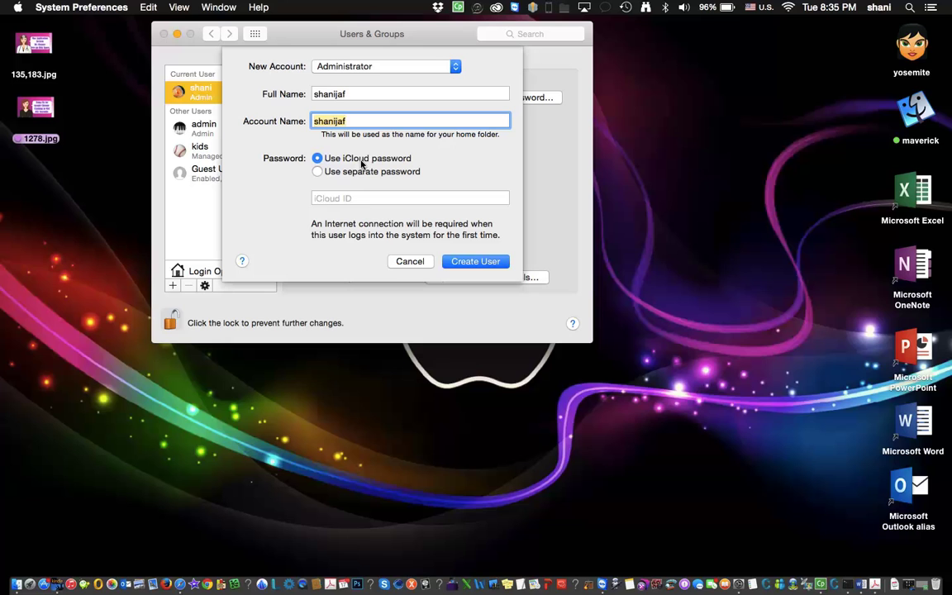
- Give the account its own verified password with hint 'my dog', then create it
left_click(325, 172)
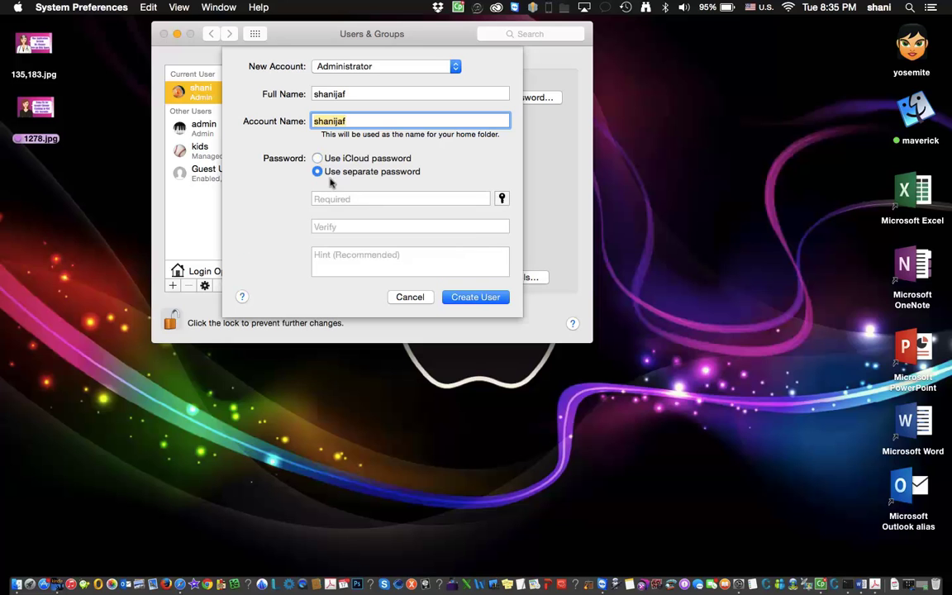
left_click(354, 200)
type("••••")
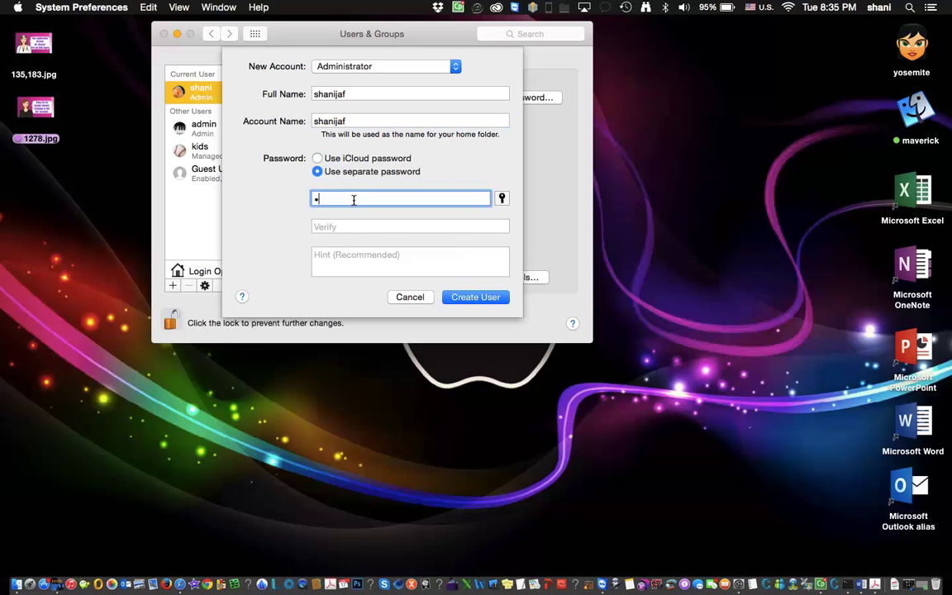
type("•••")
left_click(357, 227)
type("•••••")
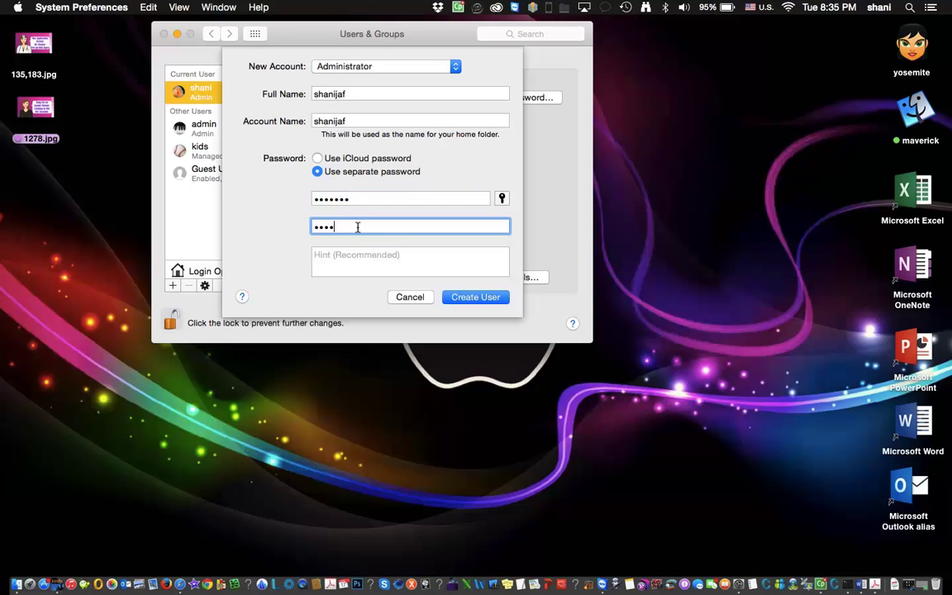
type("••")
left_click(373, 261)
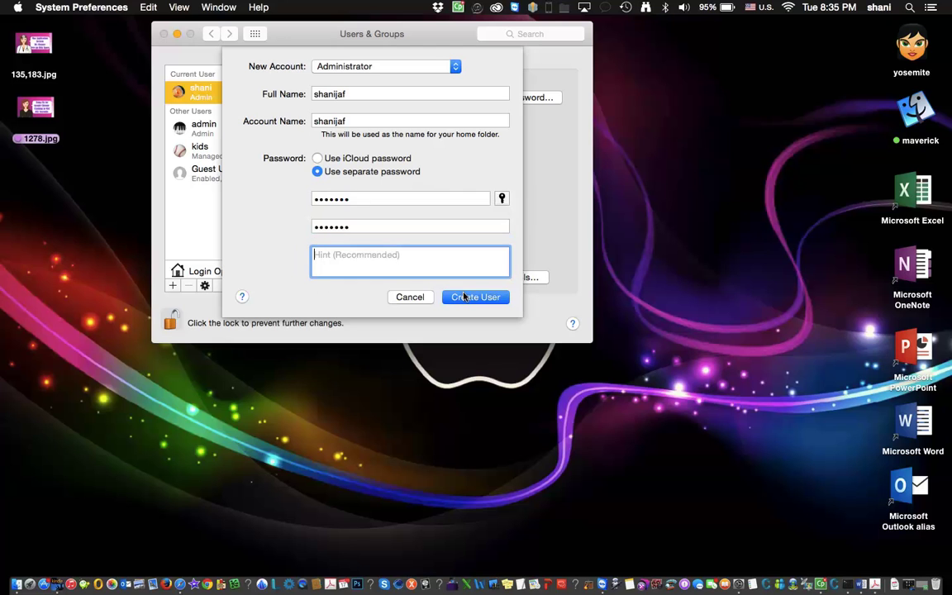
type("my dog")
left_click(483, 297)
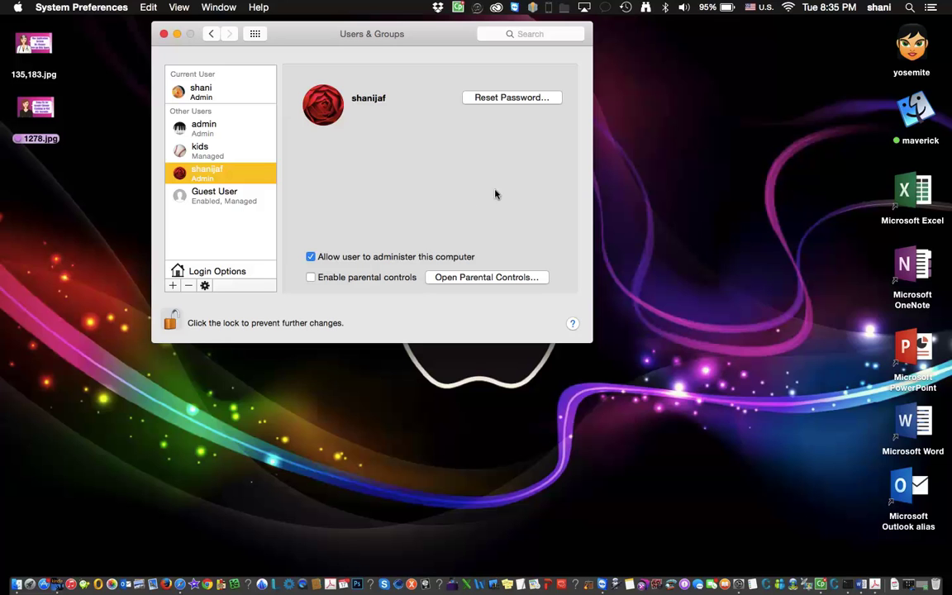
left_click(130, 50)
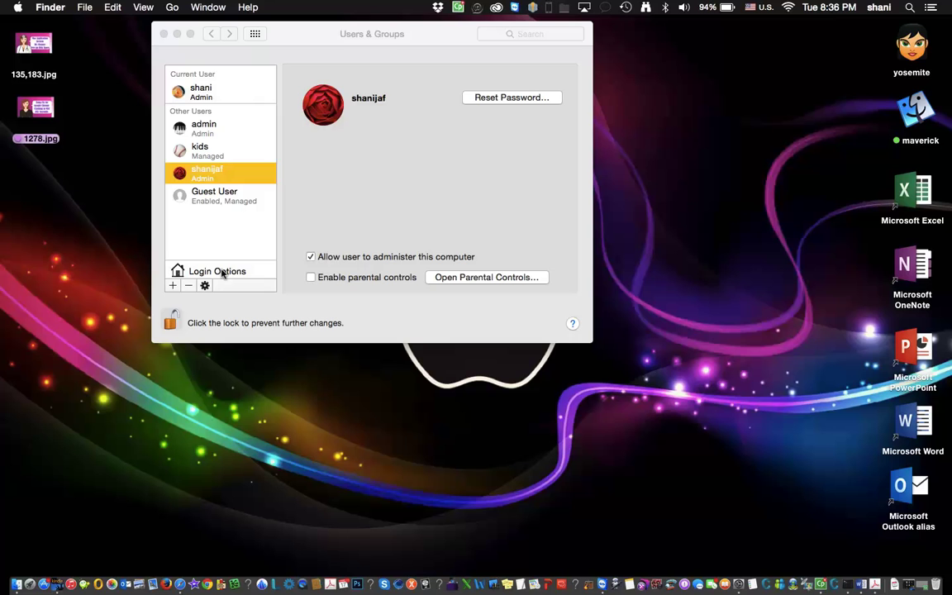
- Show Login Options and check the Automatic login choices, keeping it Off
left_click(222, 272)
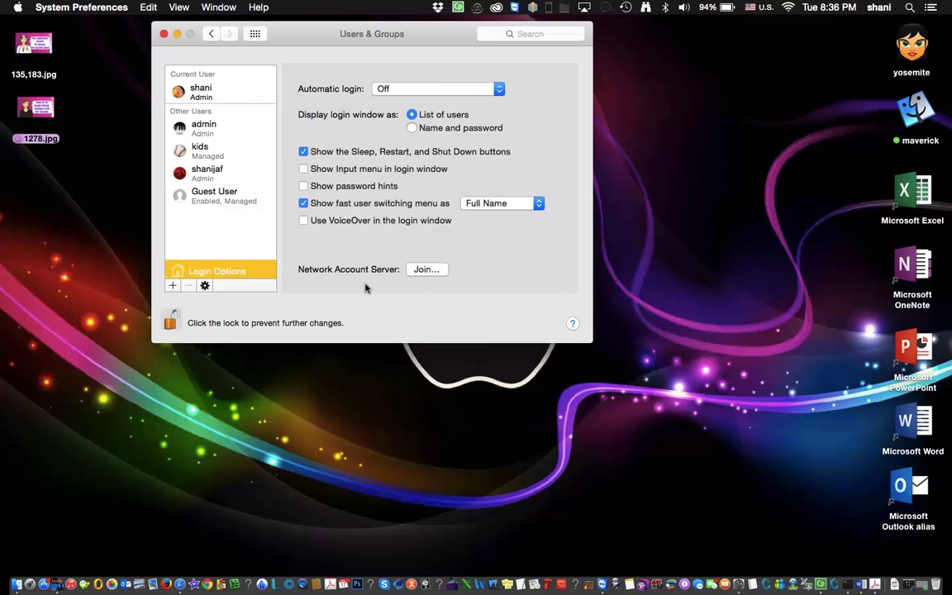
left_click(441, 90)
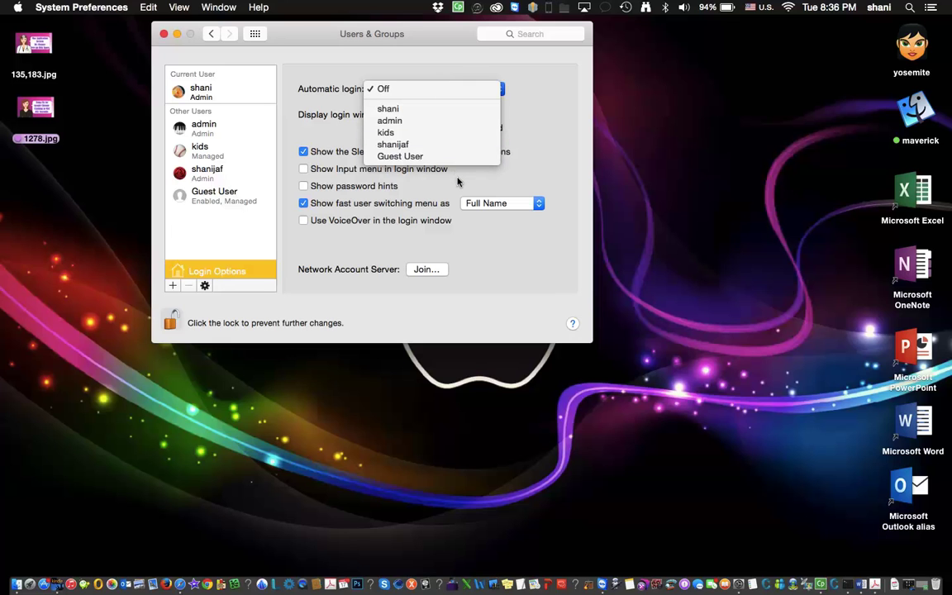
left_click(415, 165)
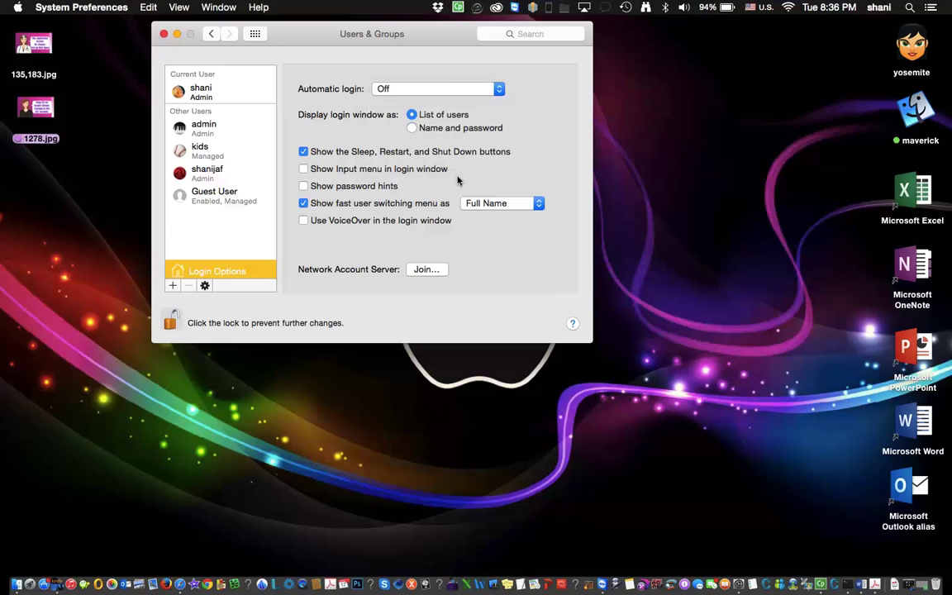
left_click(440, 90)
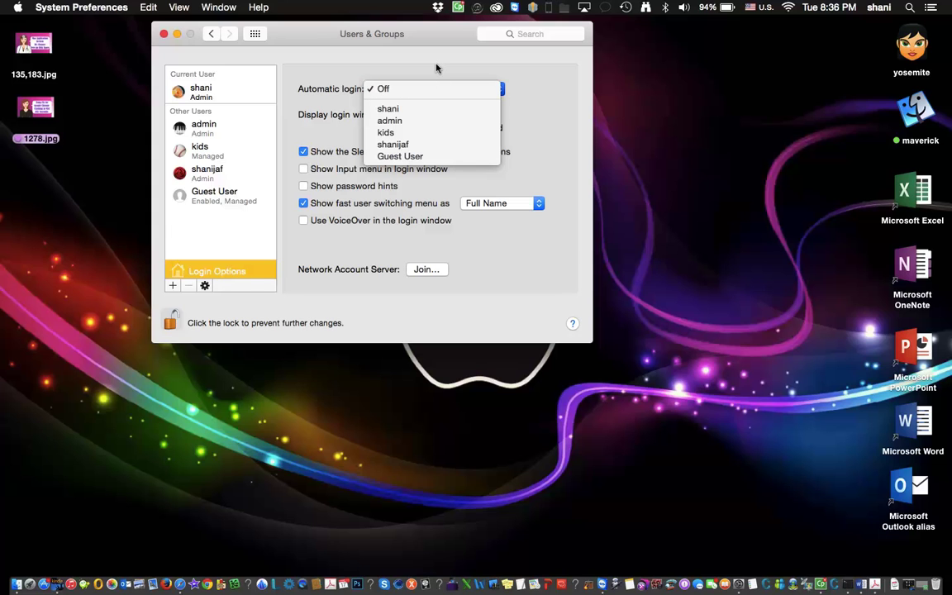
left_click(437, 67)
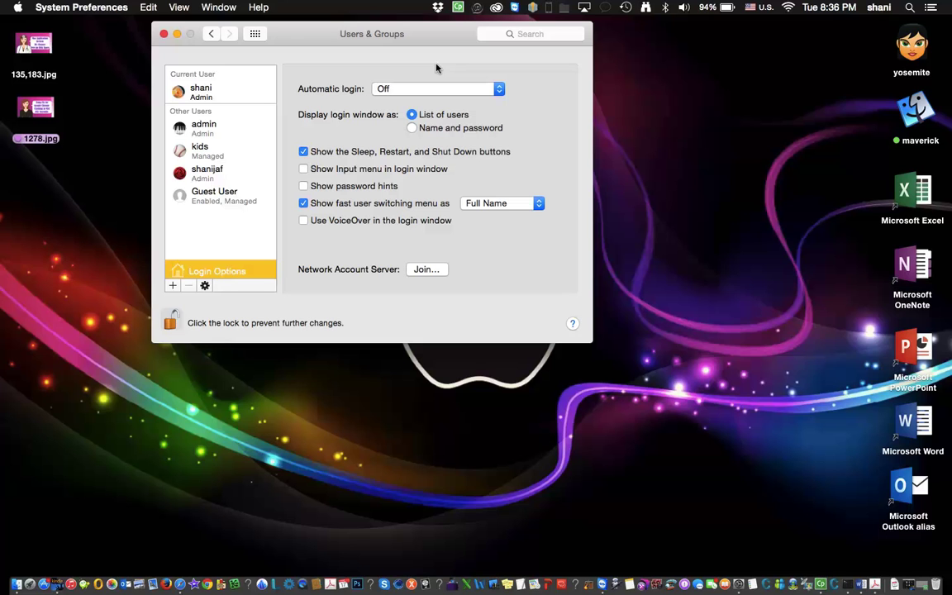
- Switch to the new Administrator account from the menu bar and enter its password
left_click(879, 6)
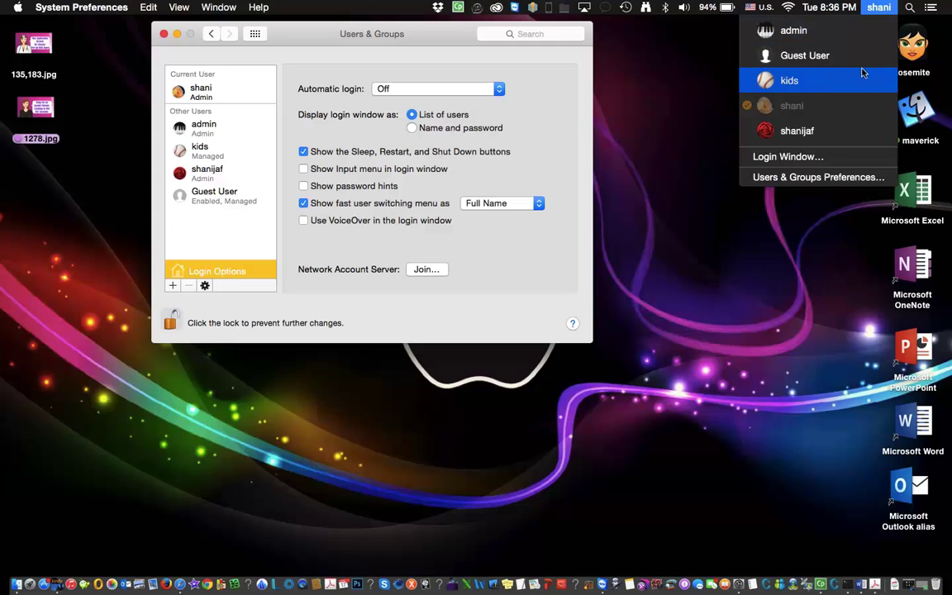
left_click(842, 134)
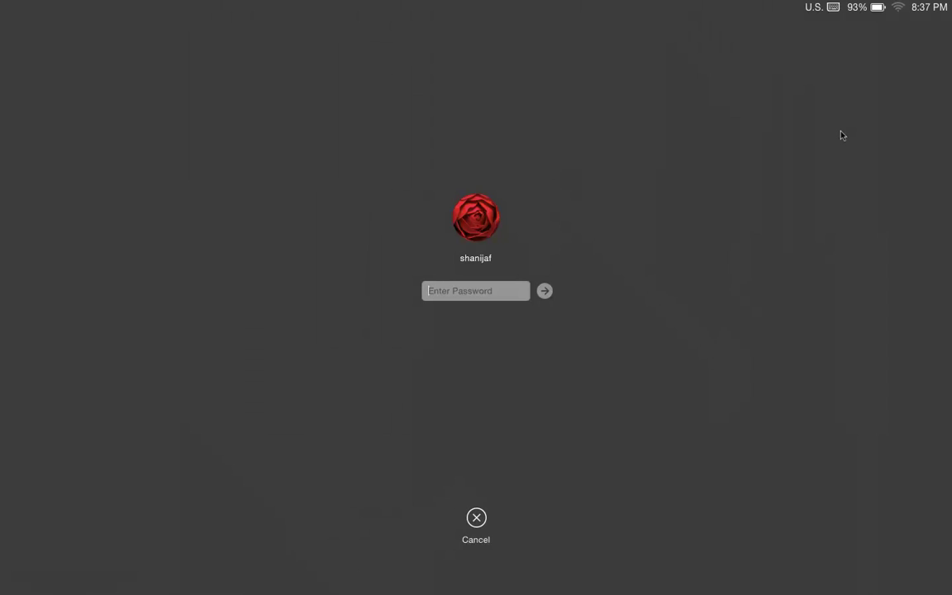
type("*******")
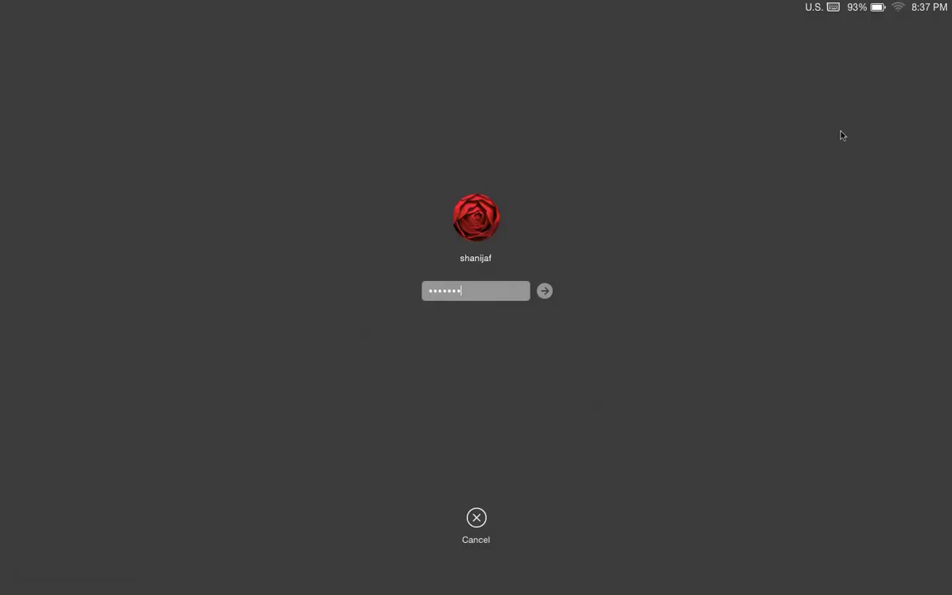